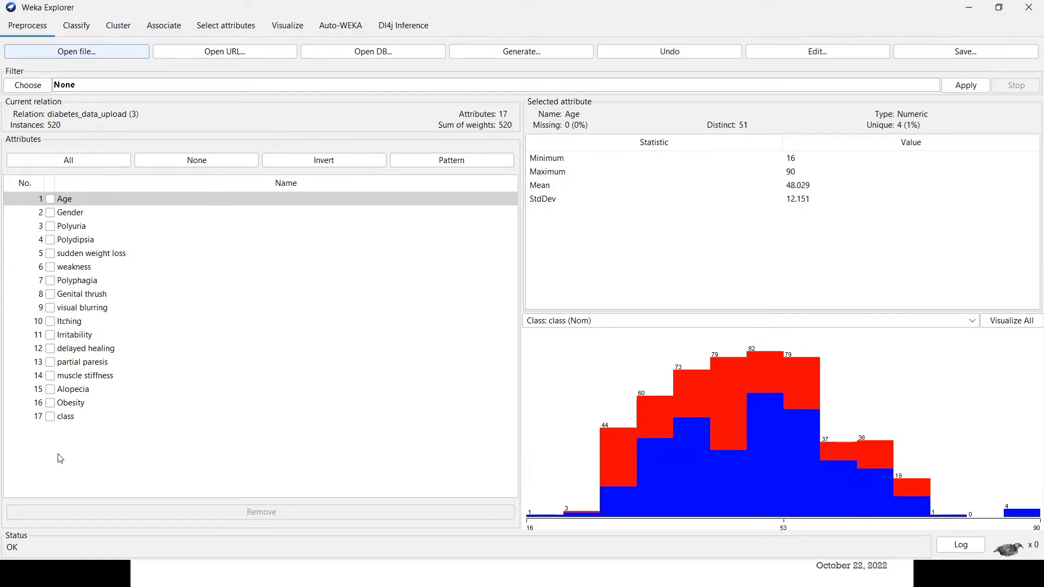
Mark the class attribute and set the classifier test option to a 70% percentage split.
click(50, 417)
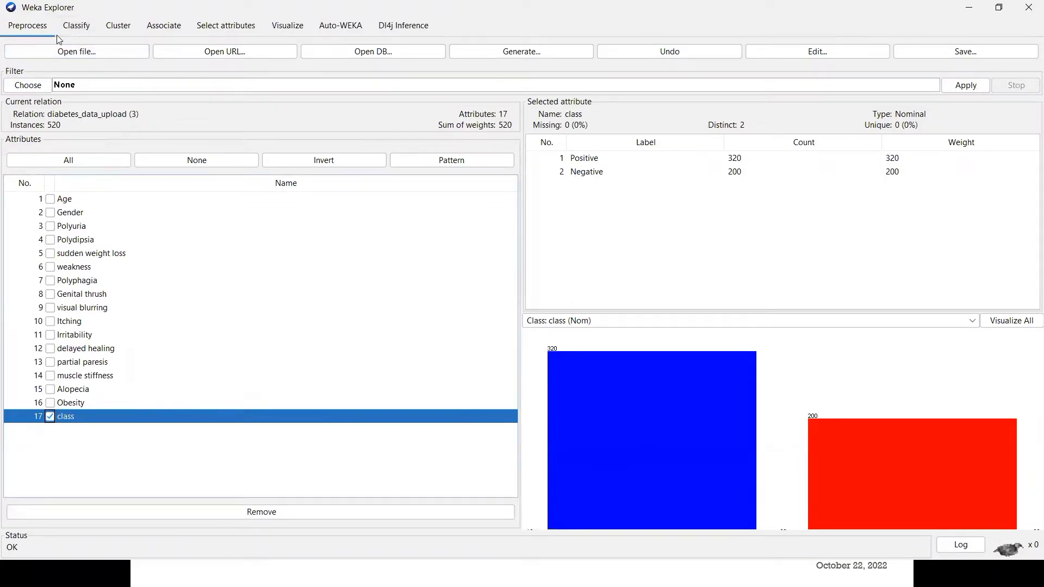
click(77, 27)
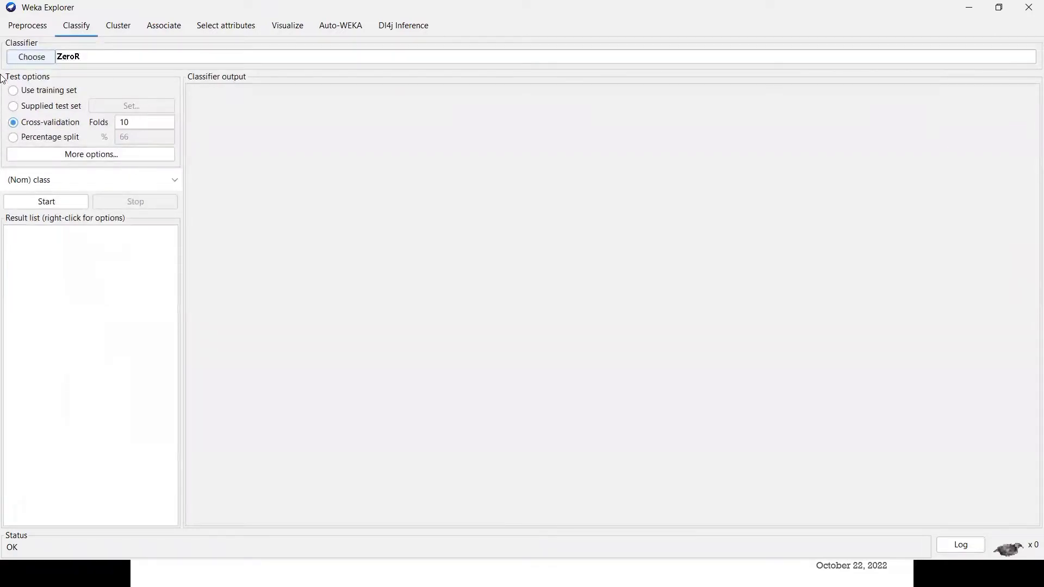
click(17, 139)
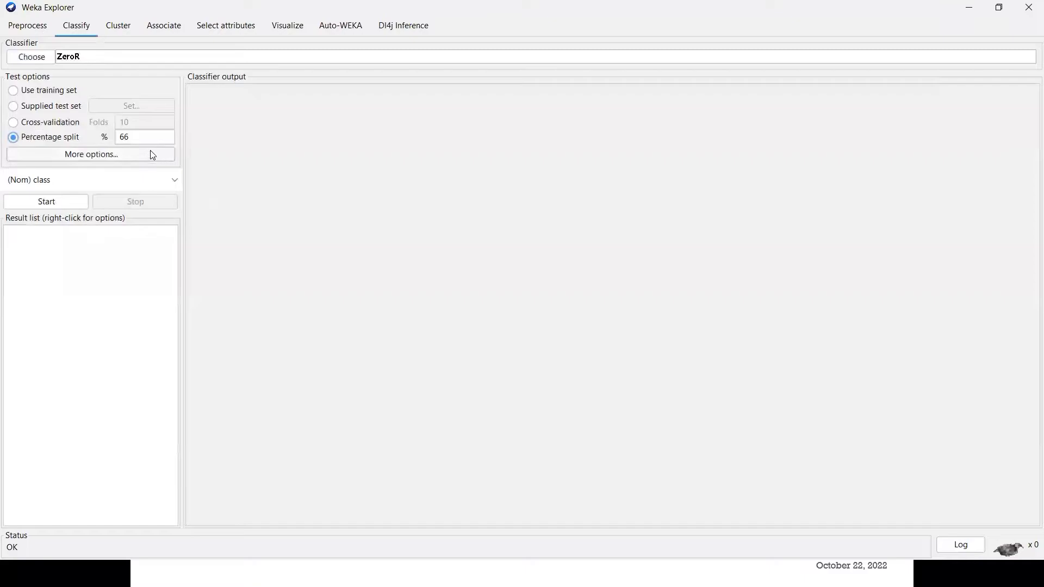
click(127, 139)
drag(127, 138, 109, 139)
text(70)
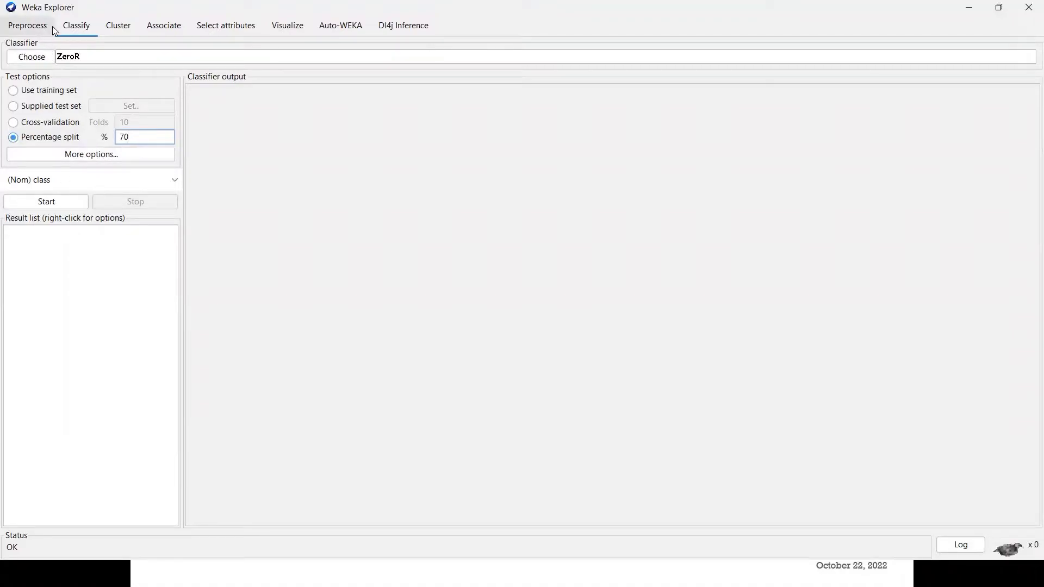
Choose the lazy IBk classifier, run it on the percentage split, and examine its evaluation output.
click(75, 28)
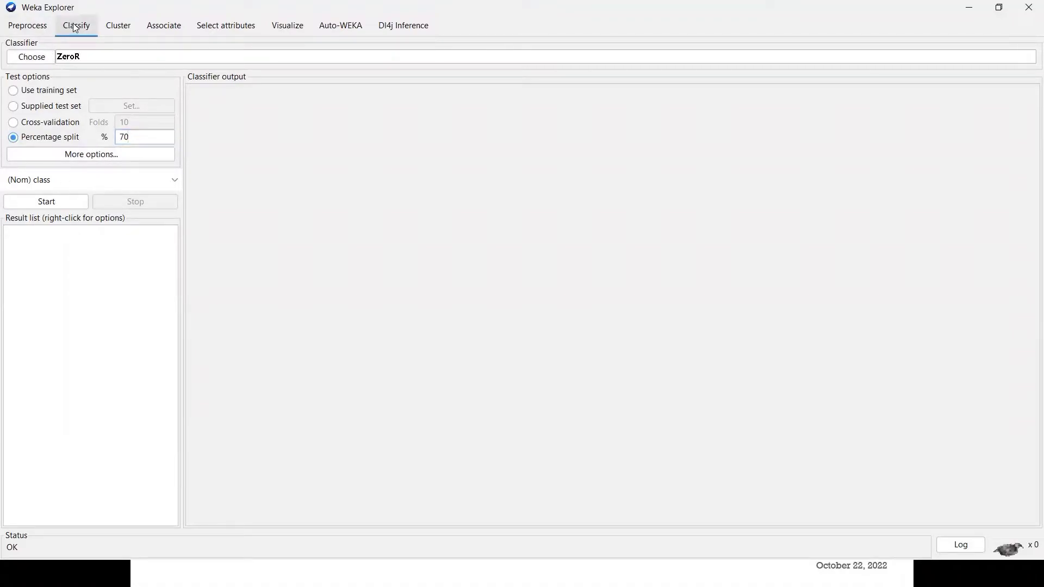
click(31, 57)
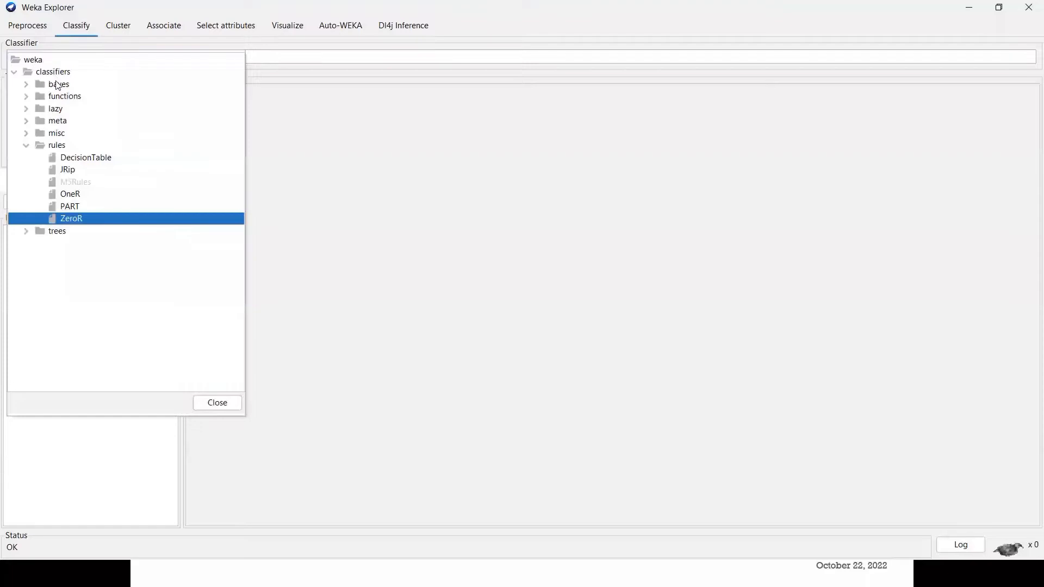
click(27, 109)
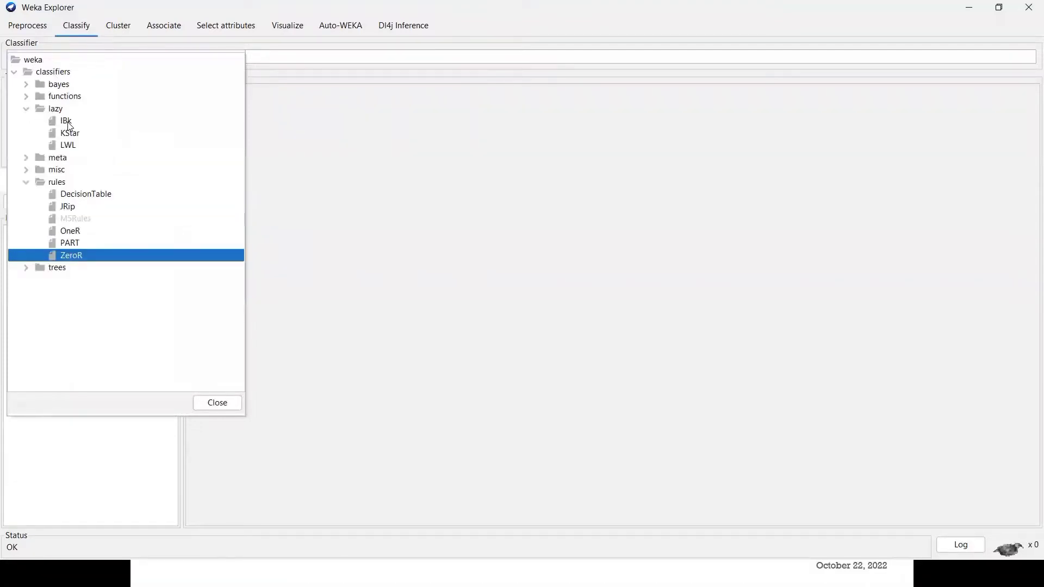
click(64, 121)
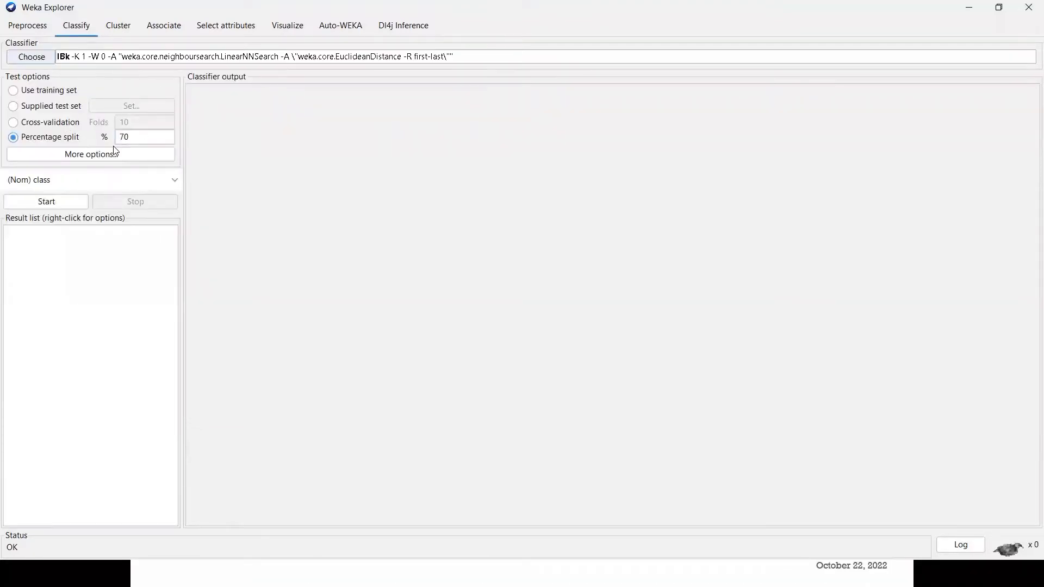
click(46, 202)
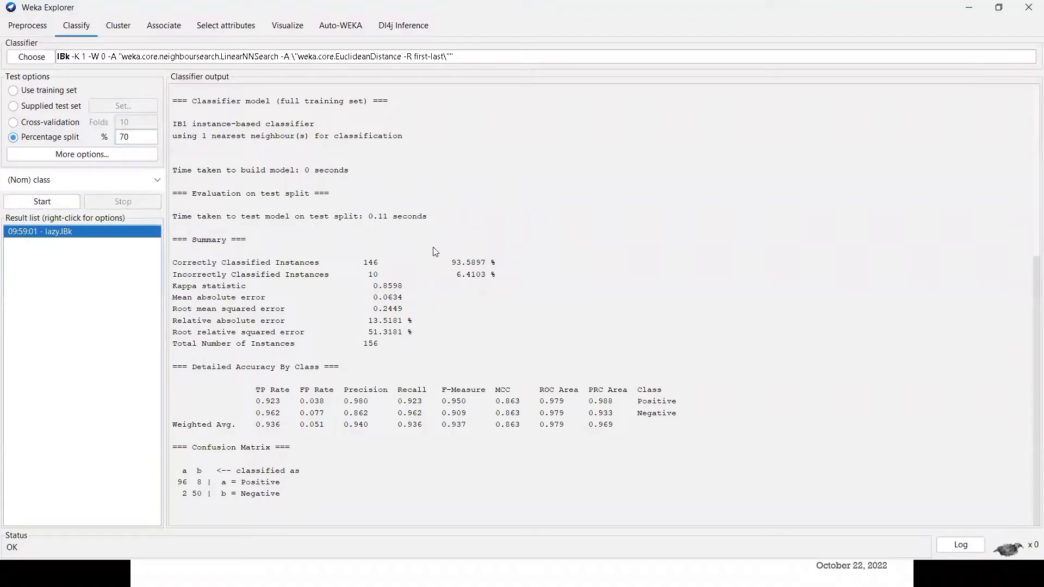
scroll(313, 447, up, 2)
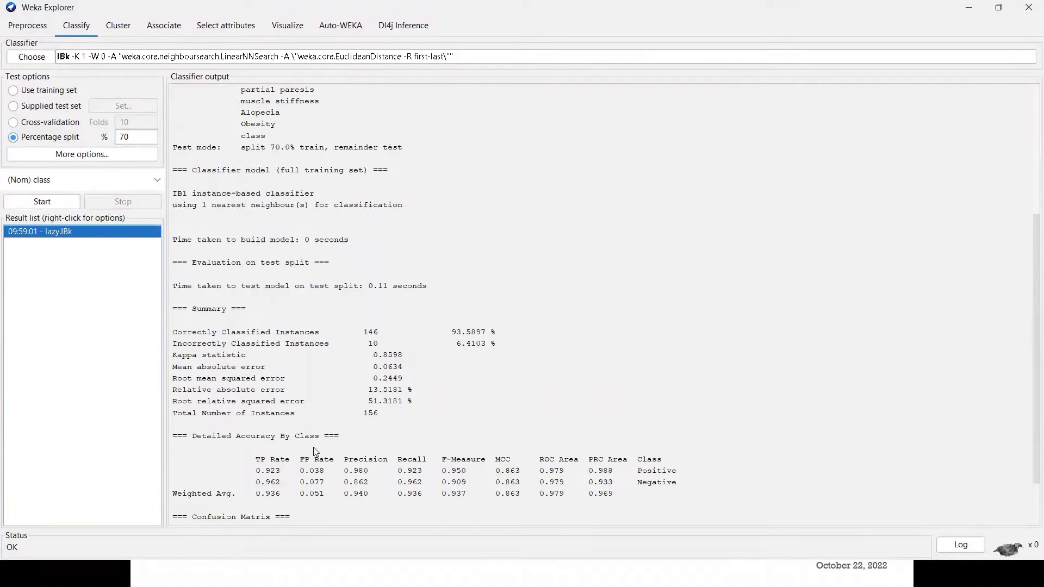
scroll(326, 435, down, 2)
scroll(333, 426, up, 2)
scroll(328, 427, down, 2)
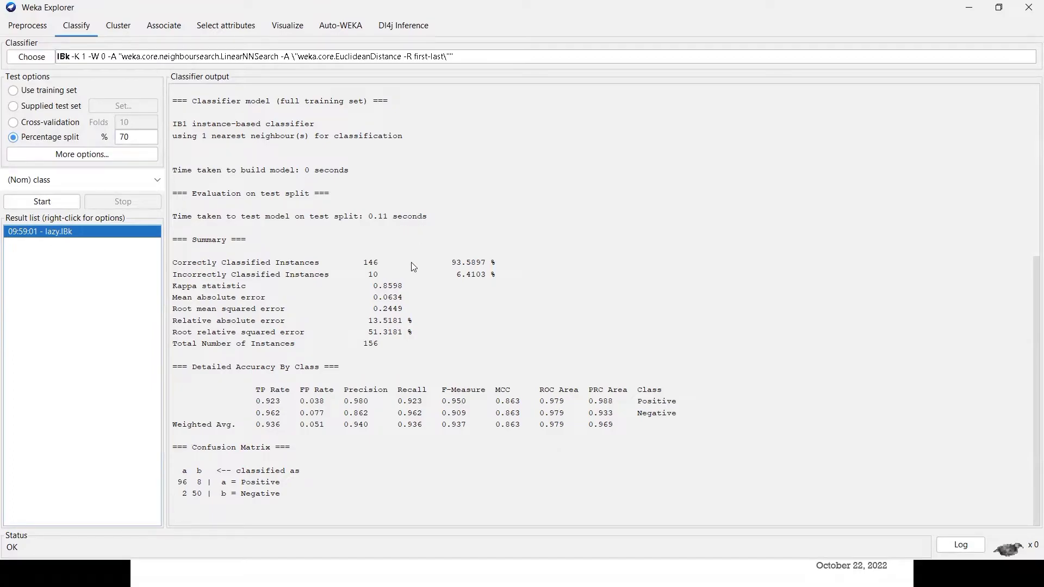
scroll(424, 254, up, 8)
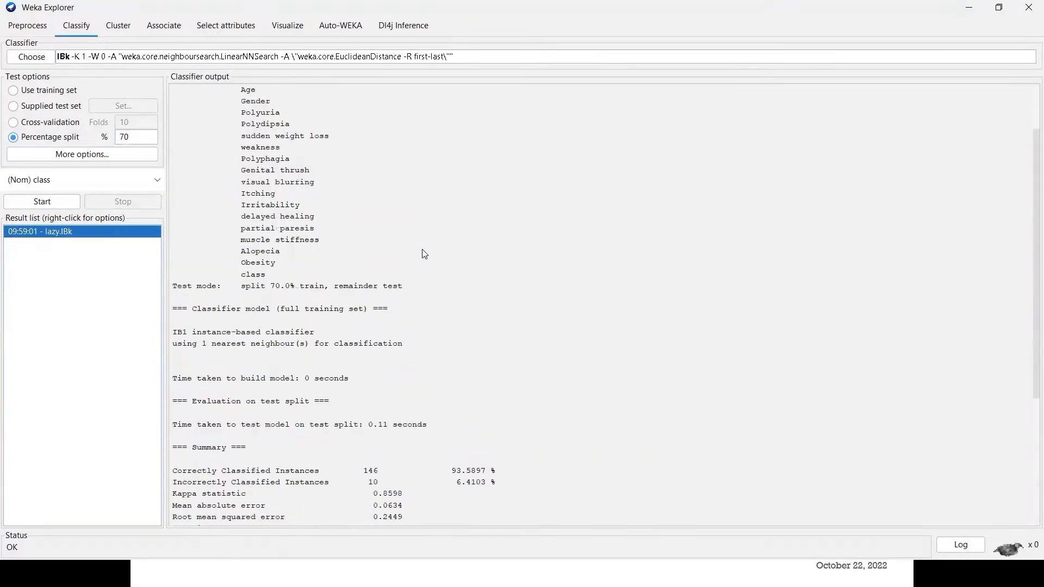
scroll(426, 243, down, 4)
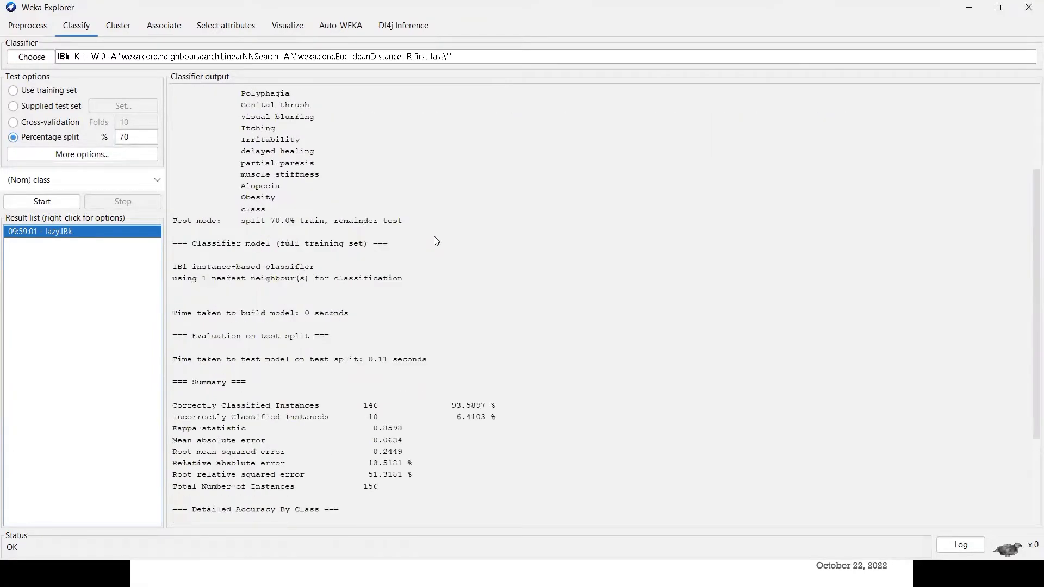
Inspect the classifier evaluation options and the available output prediction formats without changing anything.
click(71, 155)
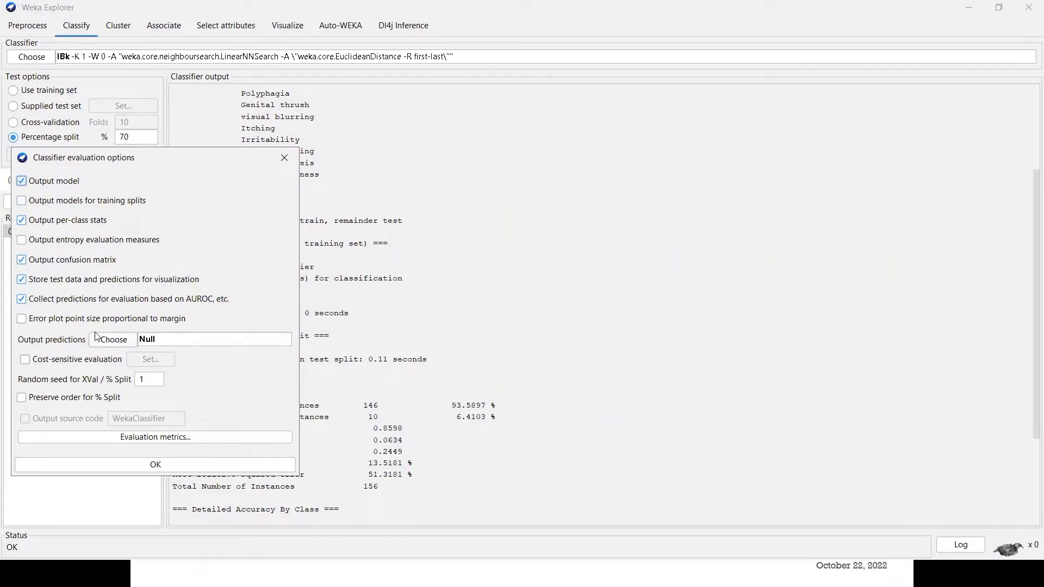
click(124, 340)
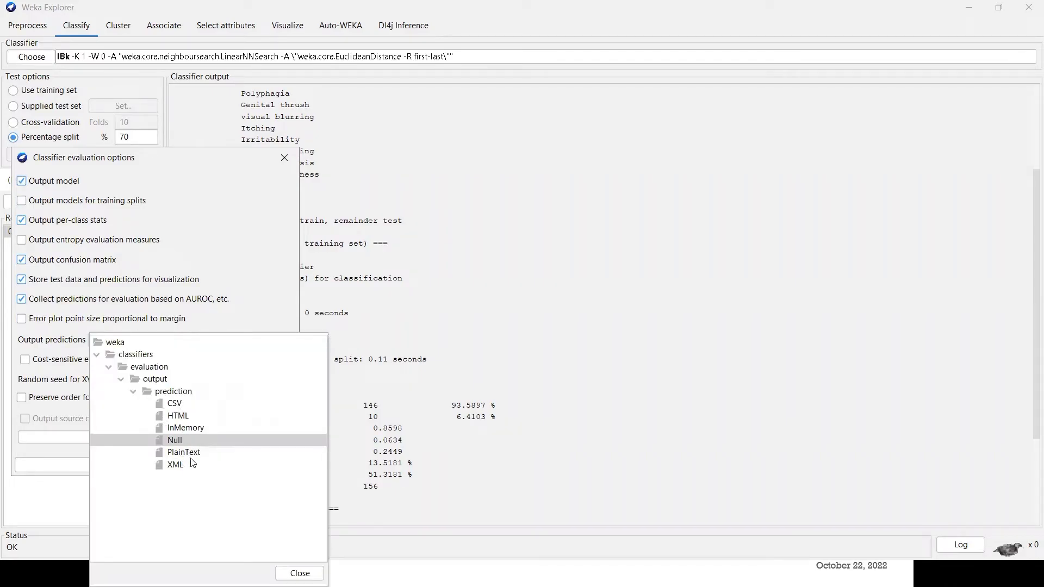
click(269, 254)
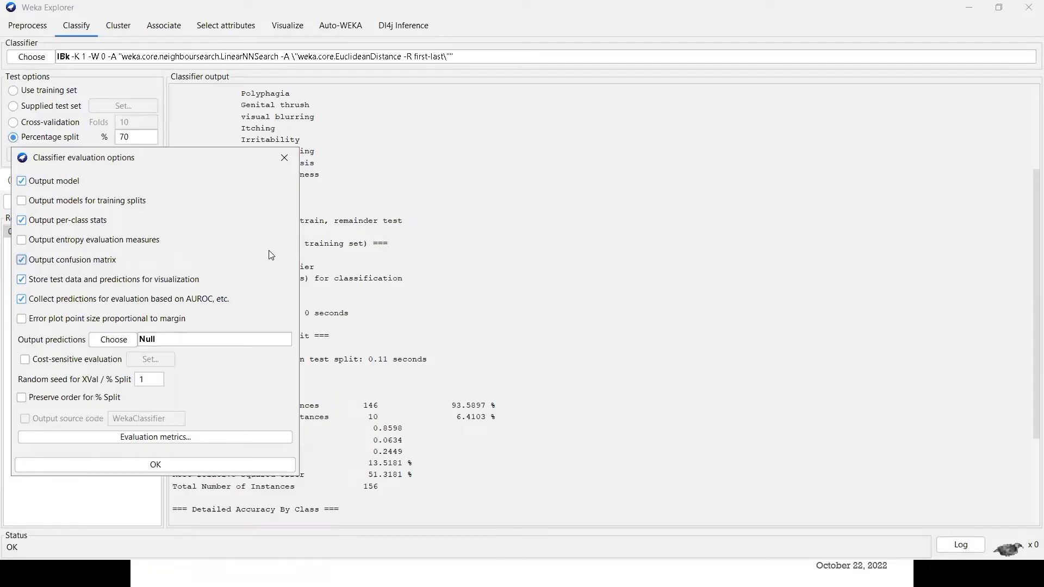
click(285, 157)
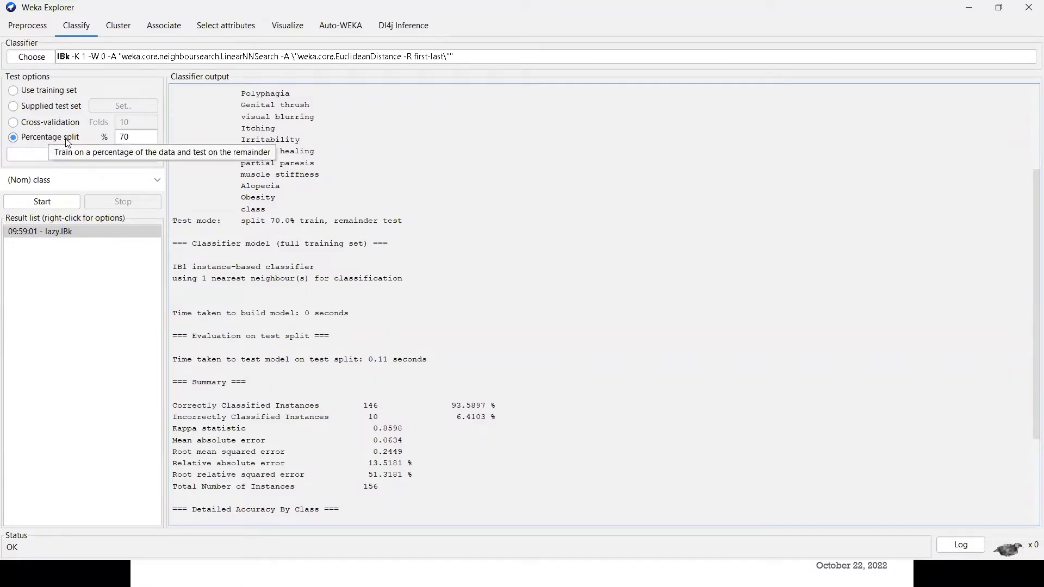
click(138, 136)
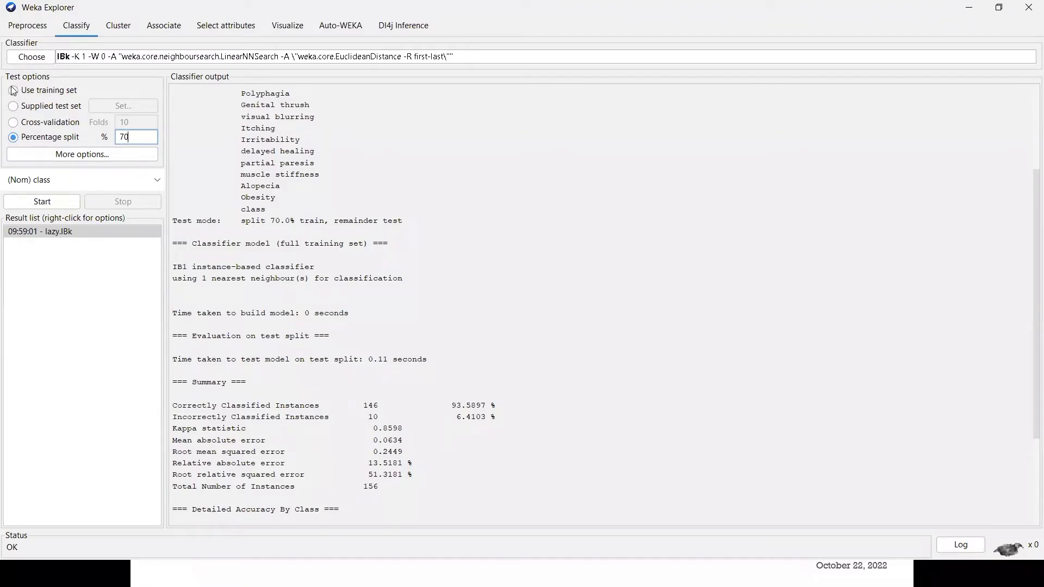
click(14, 107)
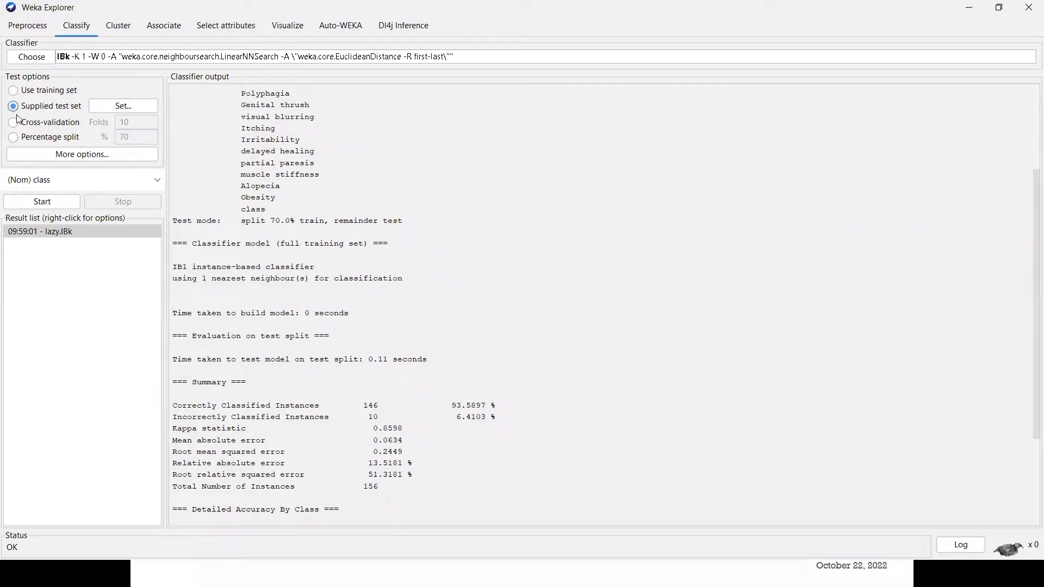
click(17, 139)
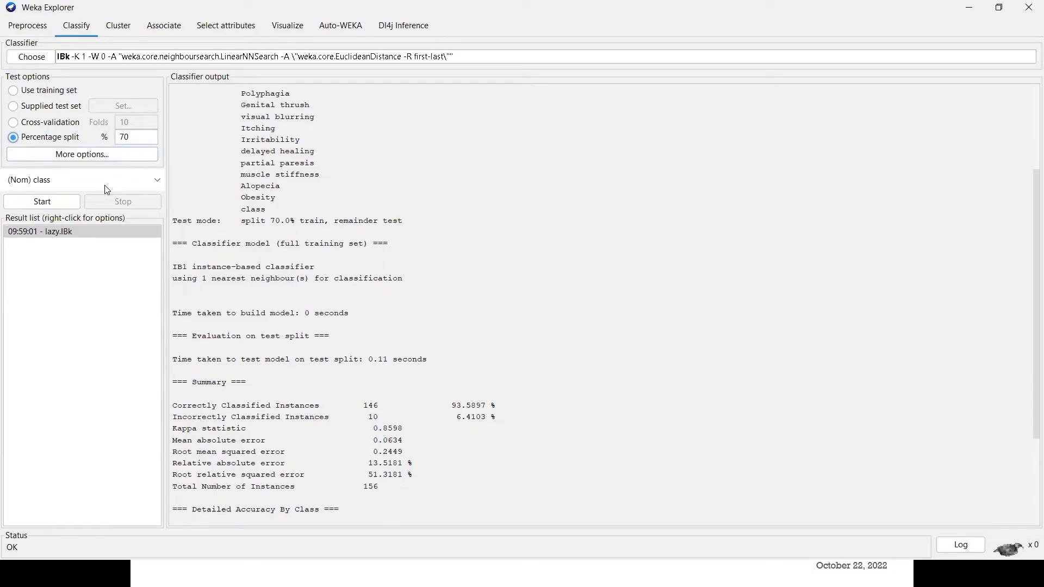
click(34, 25)
click(77, 53)
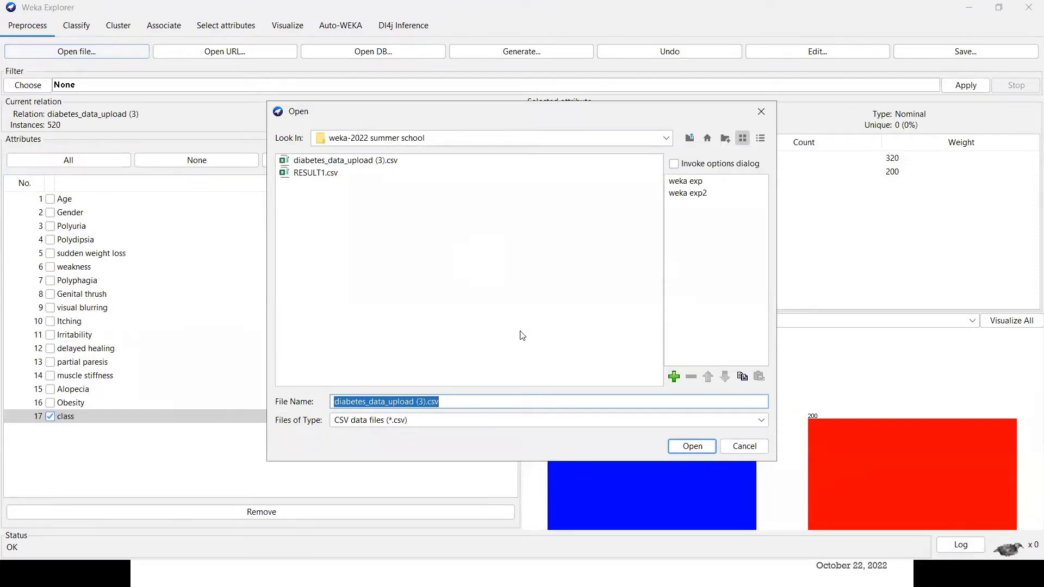
click(741, 445)
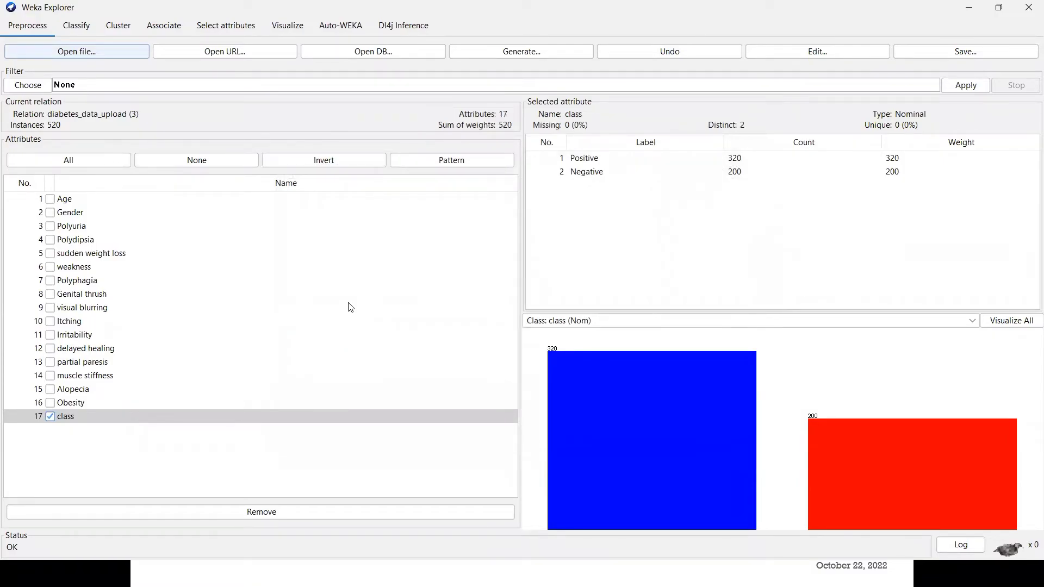
click(72, 29)
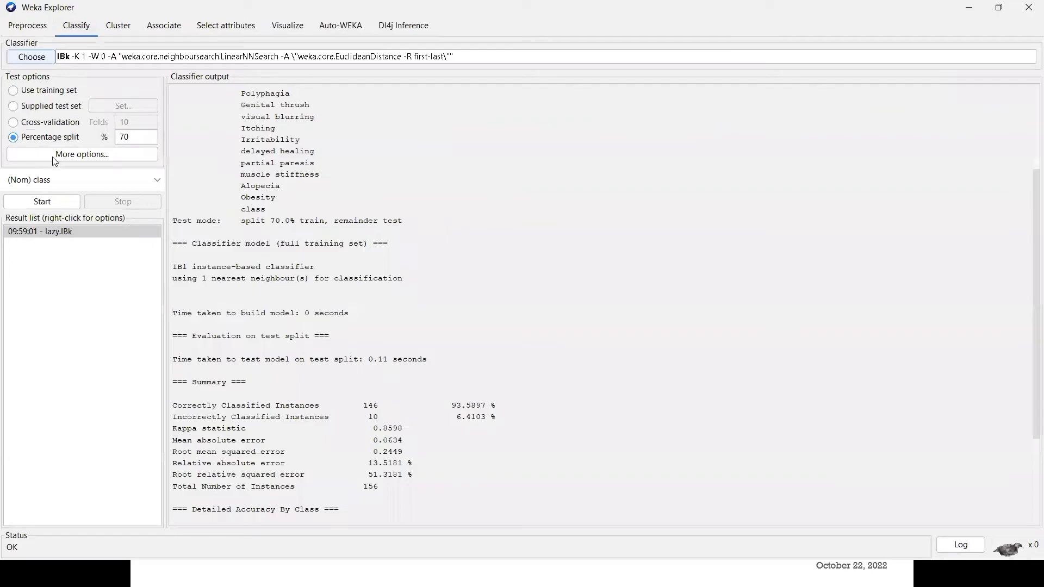
Set the percentage split to 75% and run the IBk classifier again.
click(16, 139)
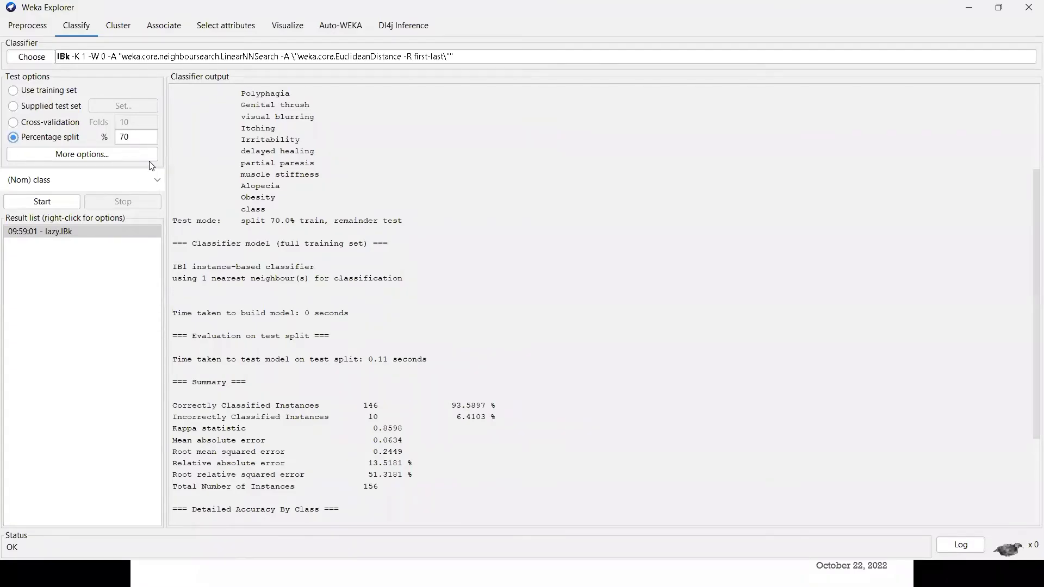
click(138, 136)
double_click(116, 136)
text(65)
key(BackSpace)
key(BackSpace)
text(75)
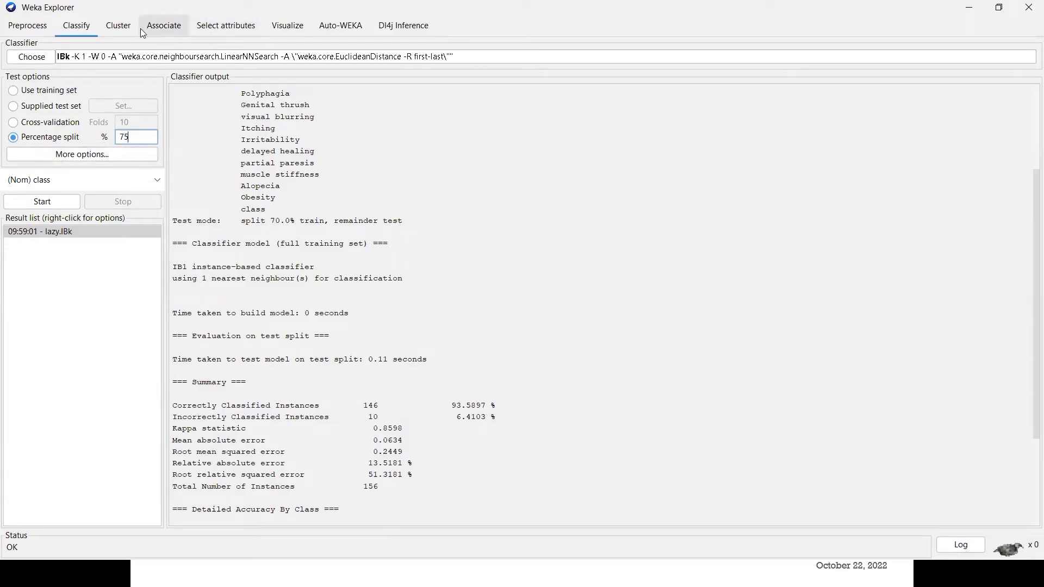
click(46, 202)
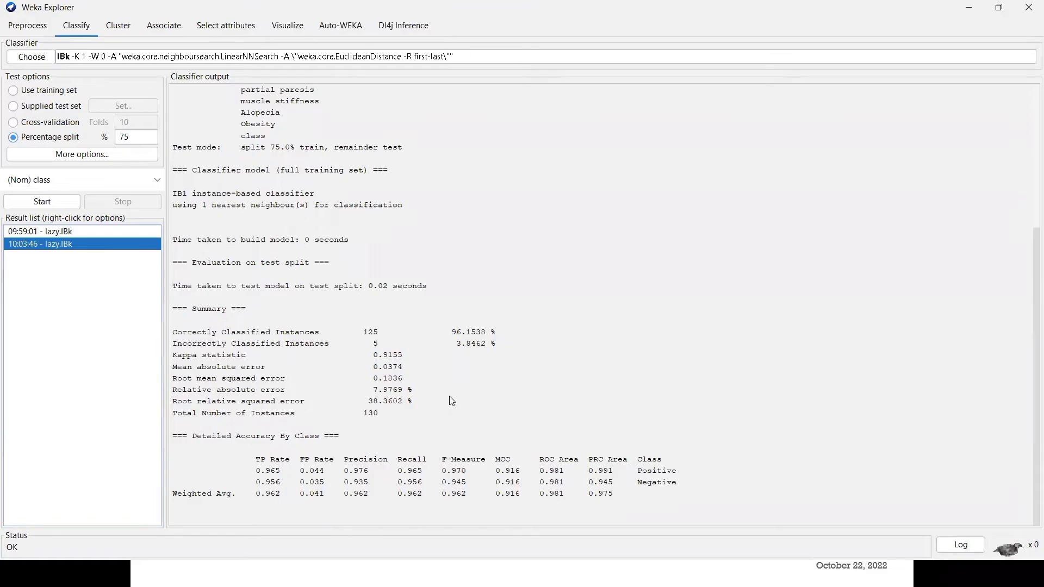
Load RESULT1.csv as the supplied test set and return the test option to percentage split.
click(16, 108)
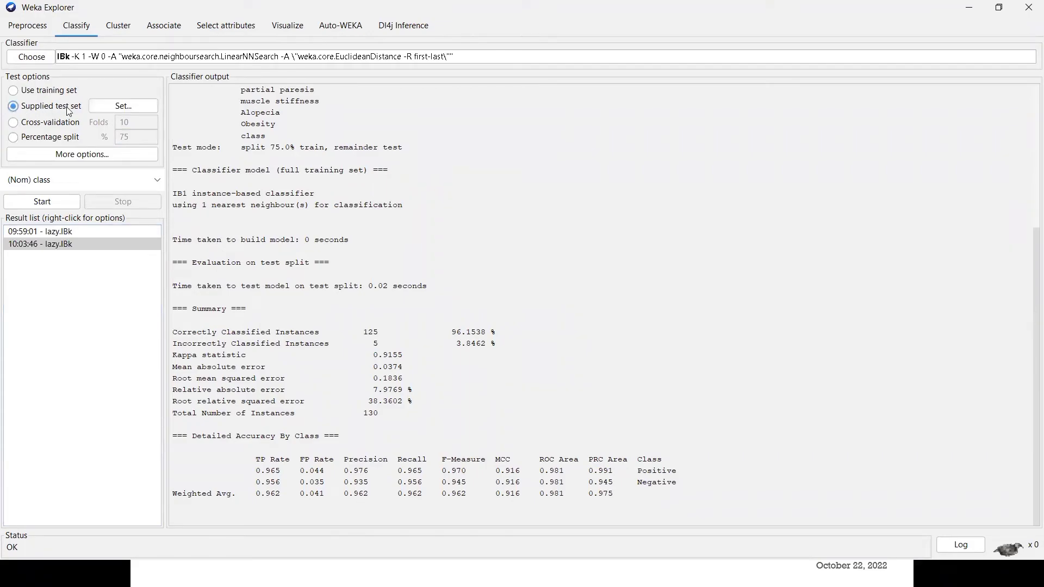
click(116, 106)
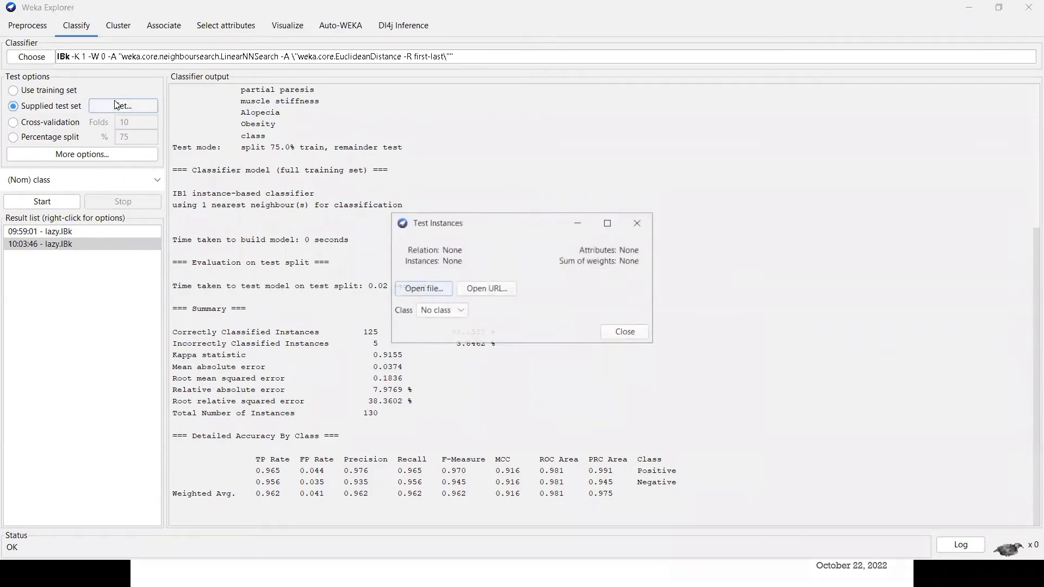
click(435, 295)
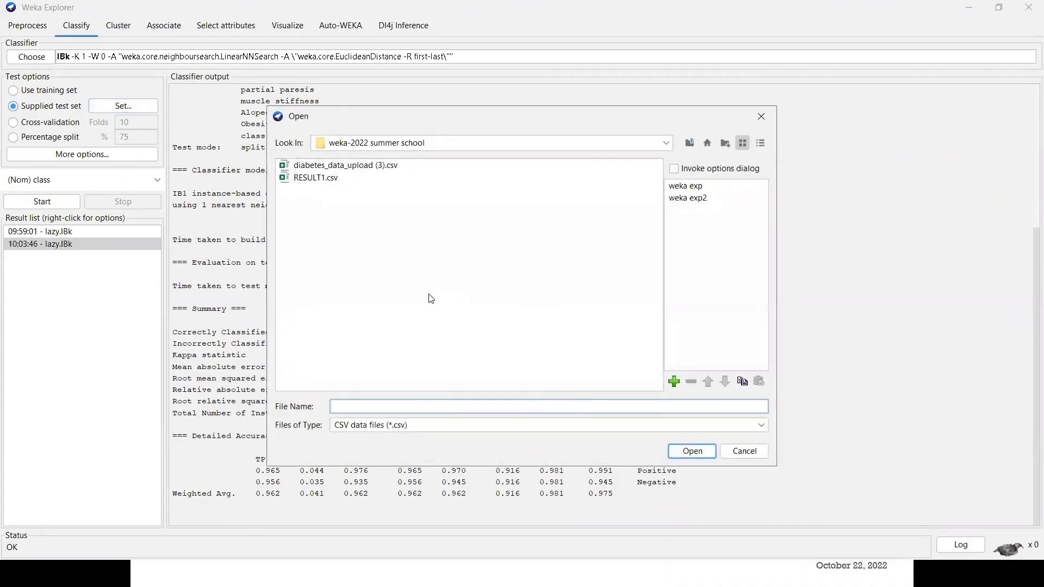
click(322, 169)
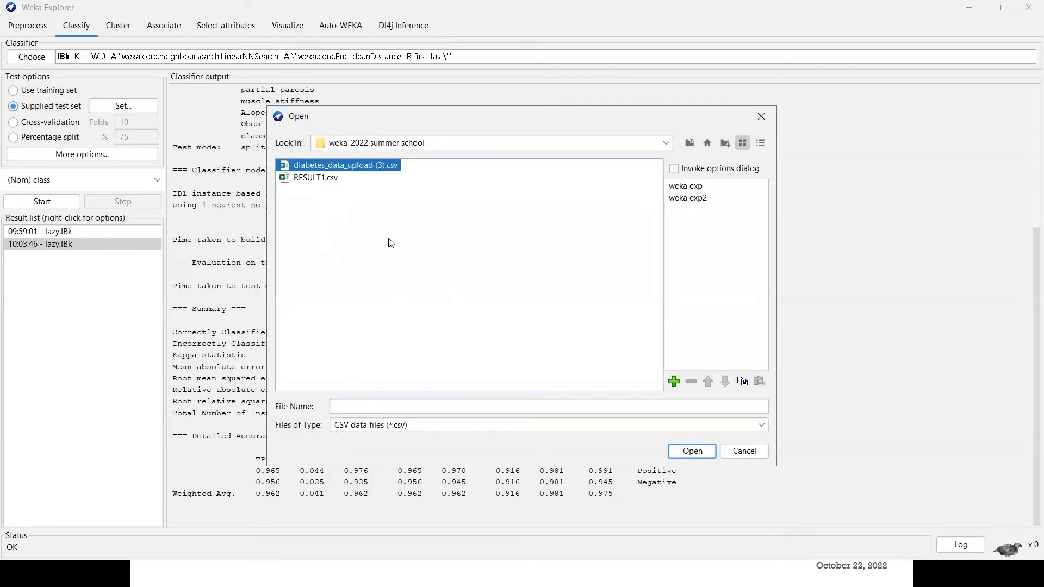
click(677, 450)
click(691, 451)
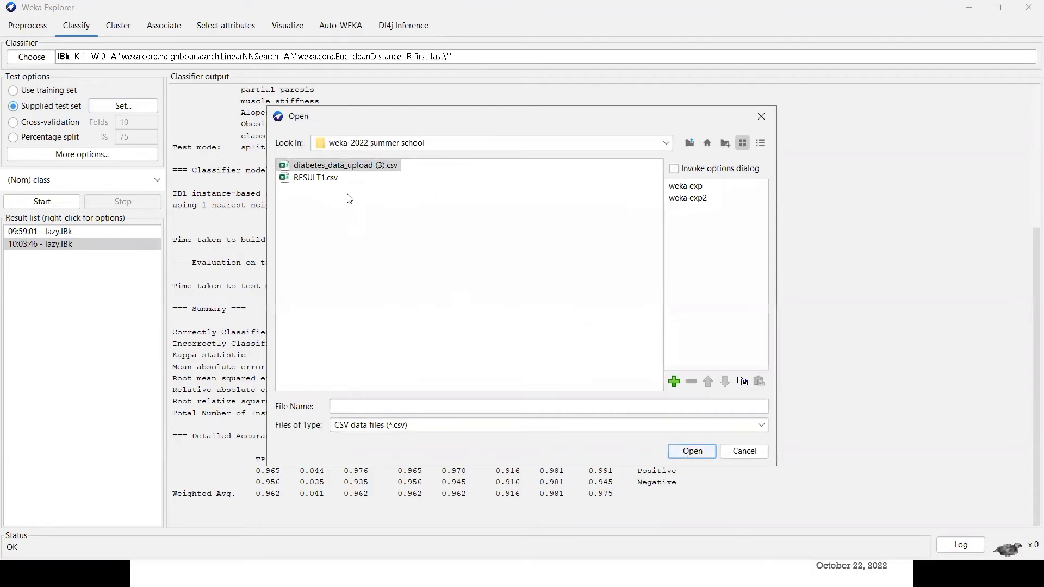
click(388, 426)
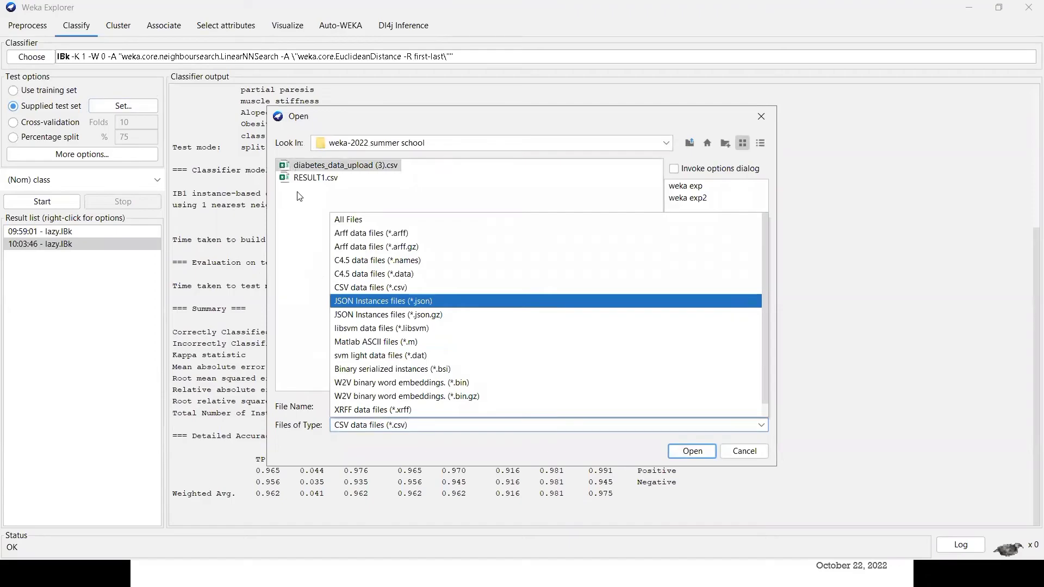
click(308, 182)
click(691, 450)
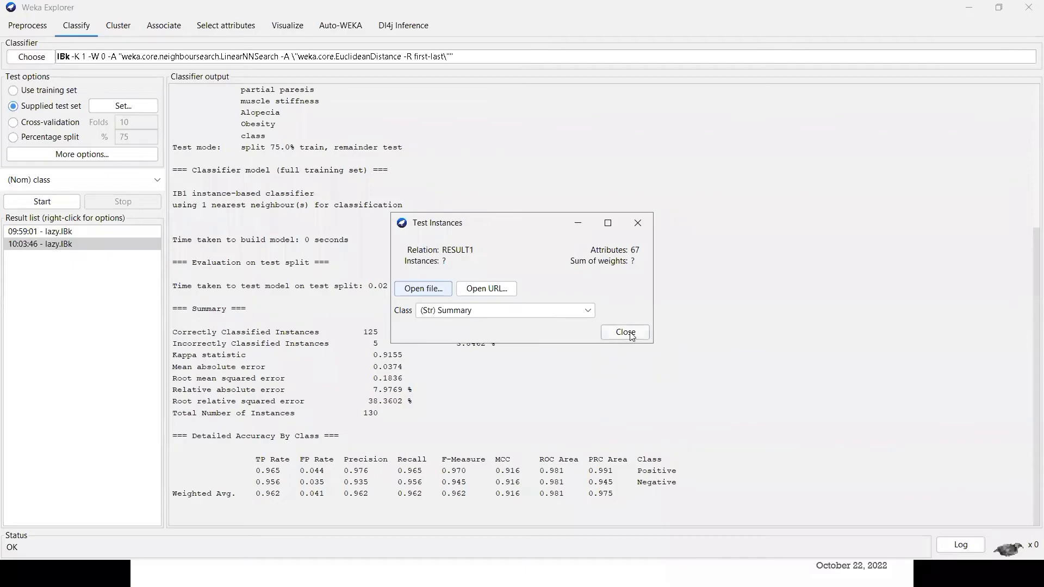
click(605, 334)
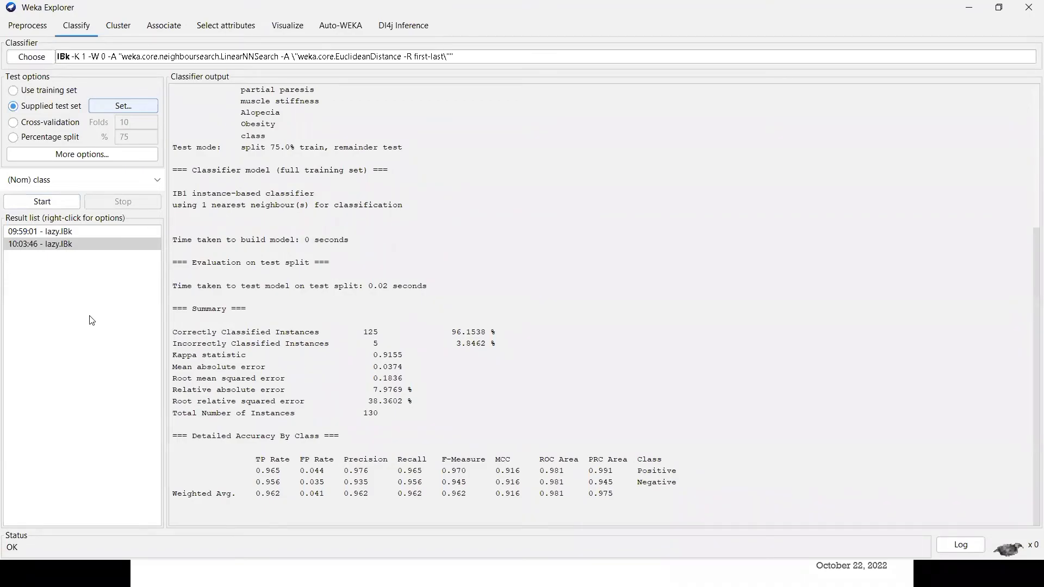
click(14, 138)
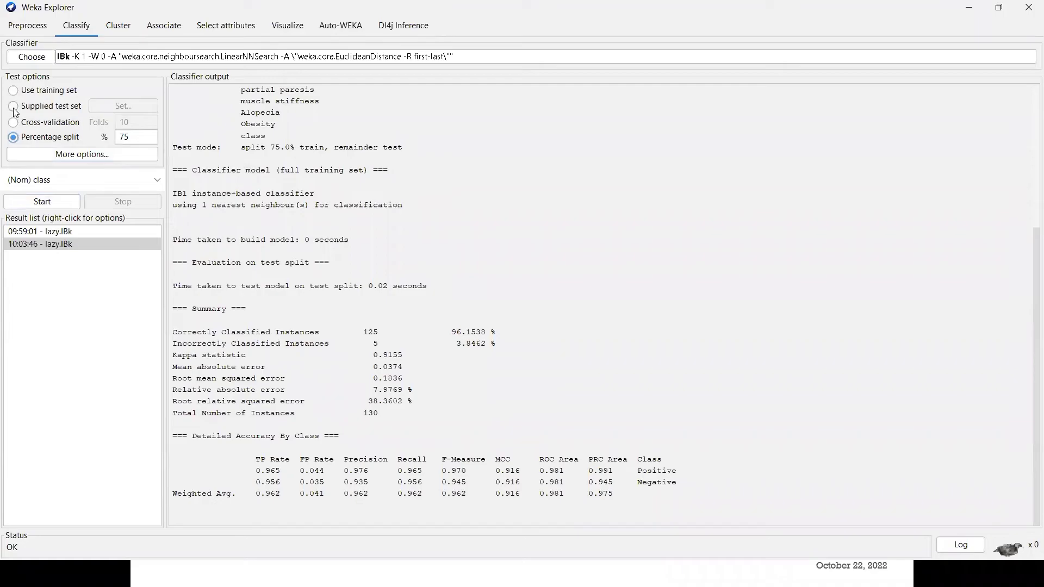
Switch the test option between supplied test set and percentage split, and review the loaded test instances without changing the file.
click(53, 108)
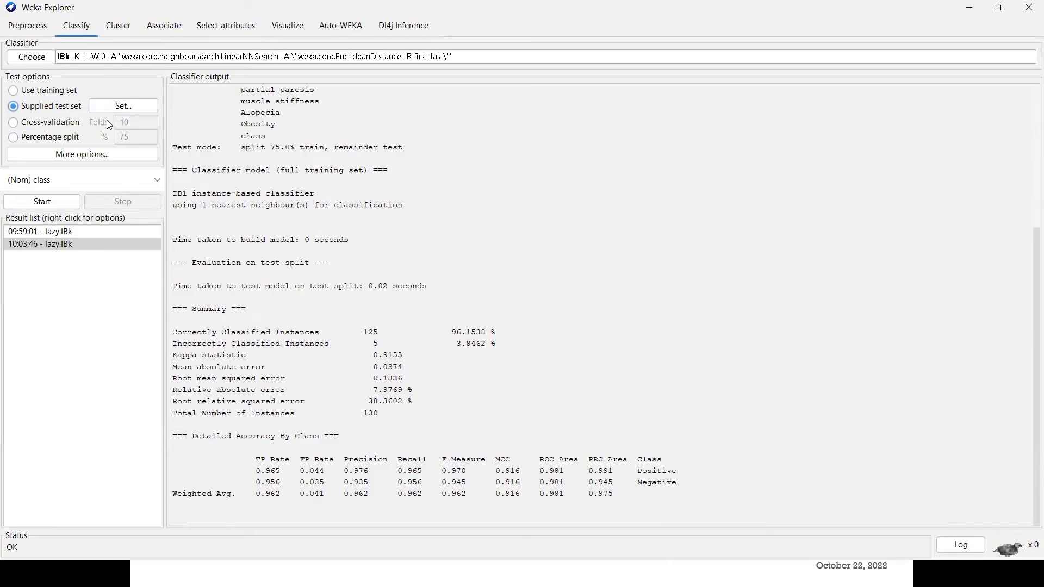
click(46, 141)
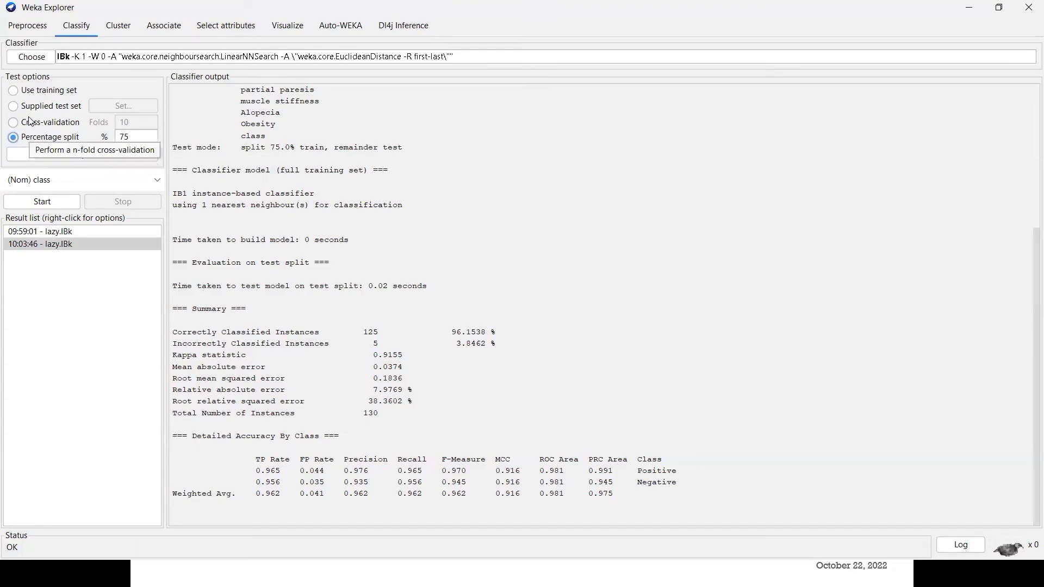
click(14, 108)
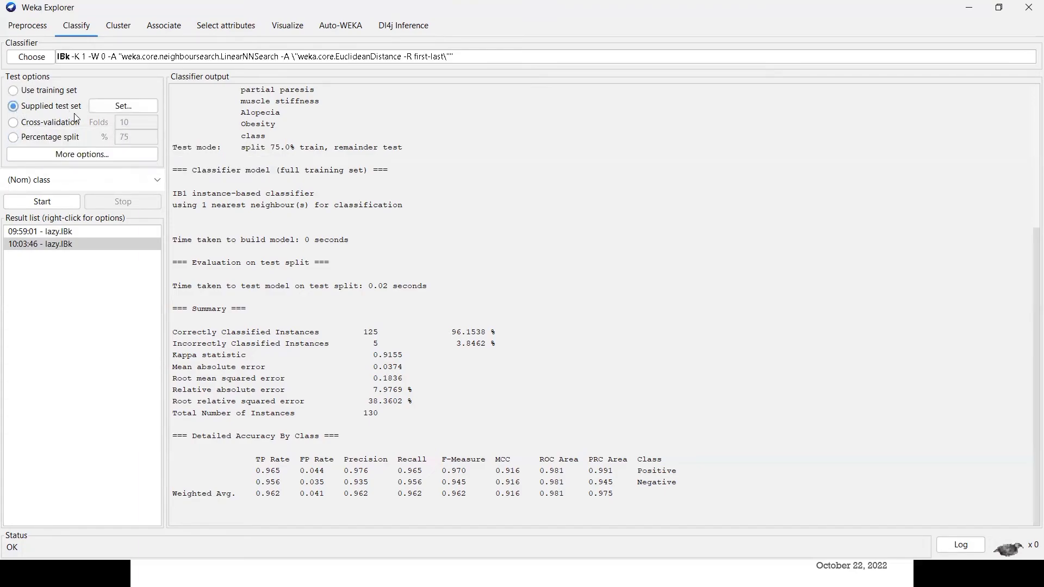
click(128, 111)
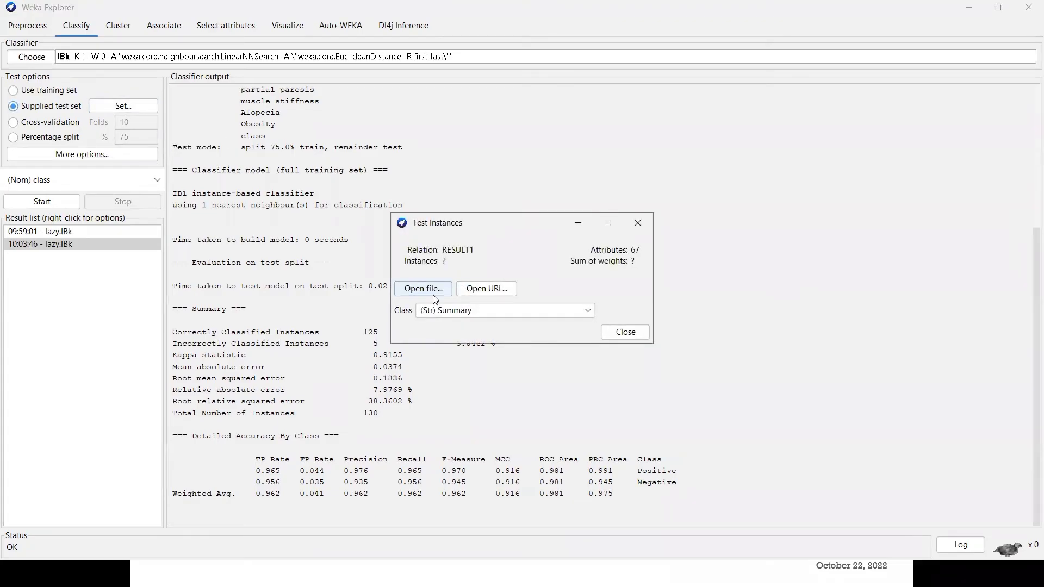
click(625, 333)
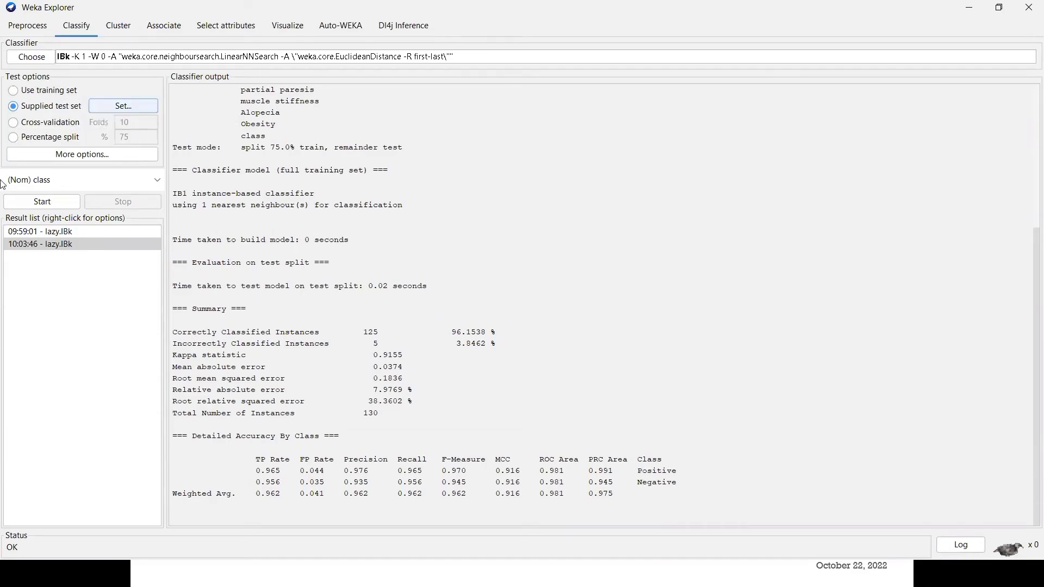
Run the IBk classifier with 10-fold cross-validation and change the number of folds to 5.
click(13, 124)
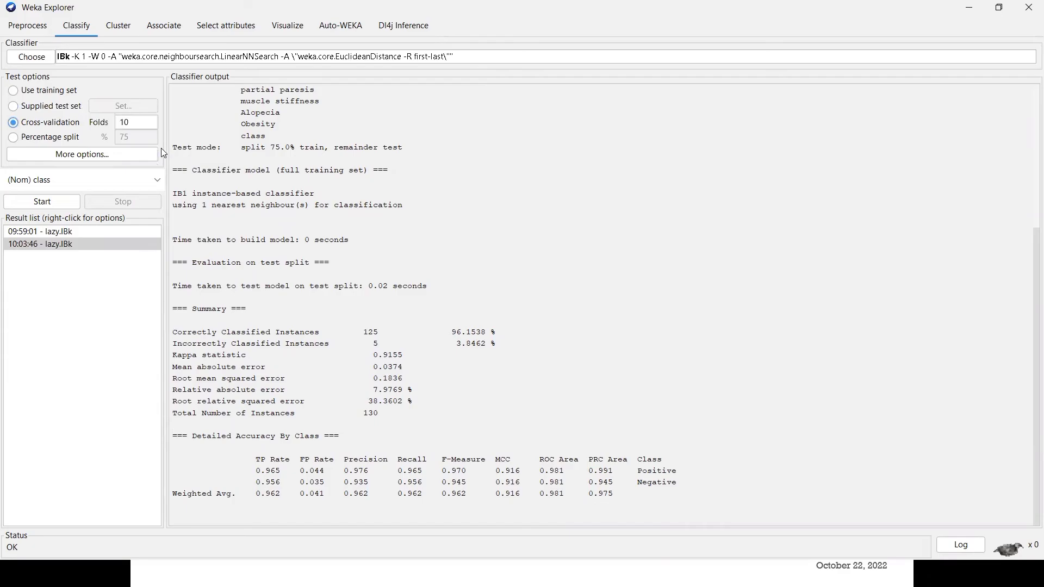
double_click(144, 126)
click(39, 203)
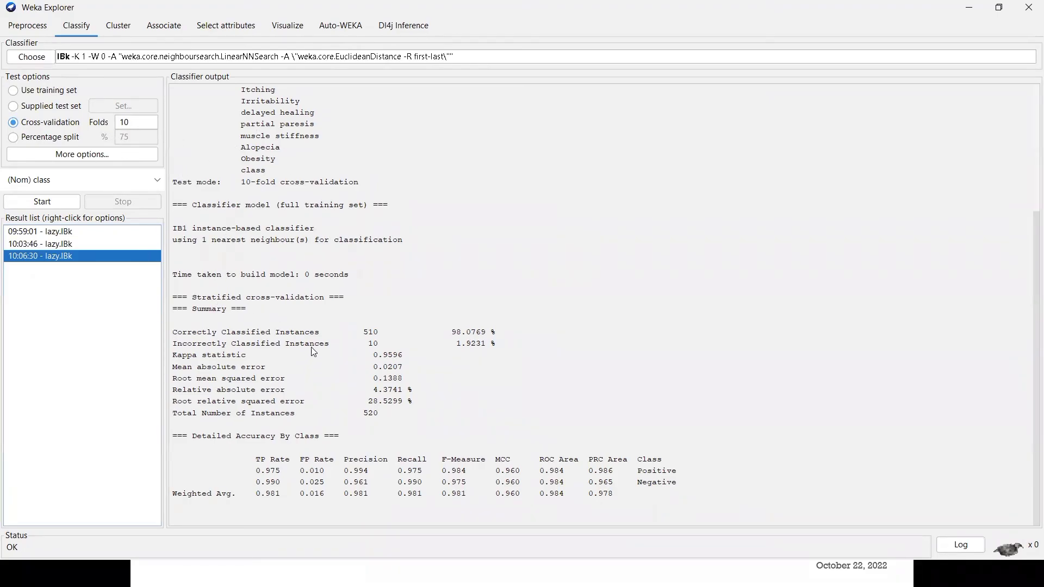
double_click(141, 122)
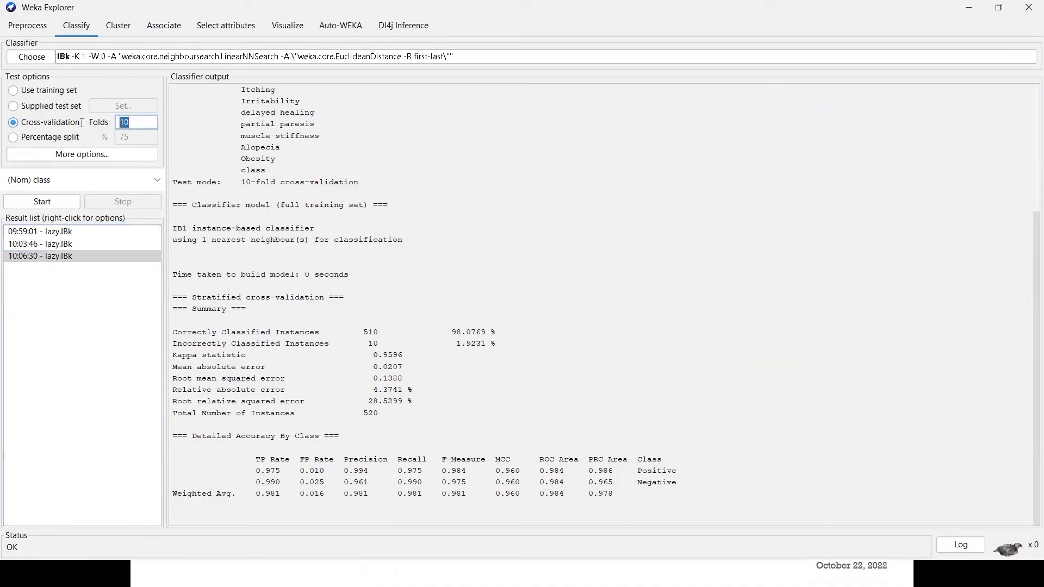
text(5)
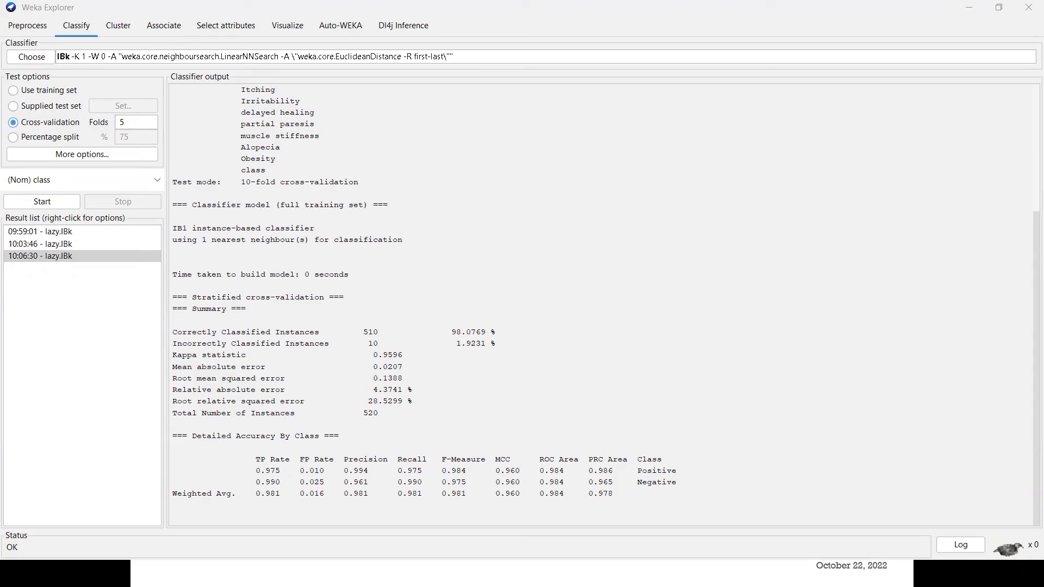
Switch to the running PowerPoint slide show and go back to the "Training, Validation, Testing (three sets)" slide.
click(17, 573)
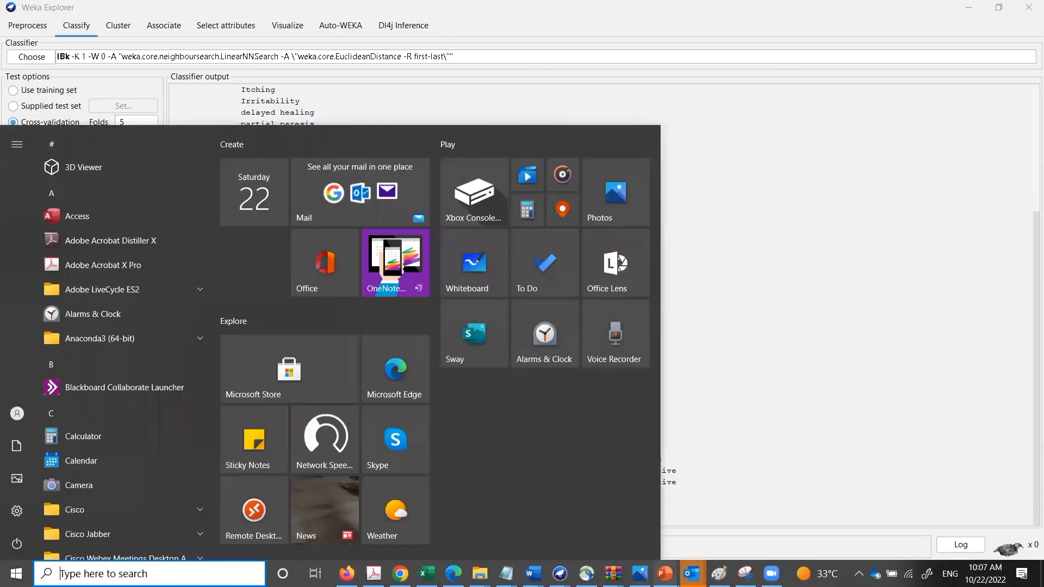
mouse_move(665, 574)
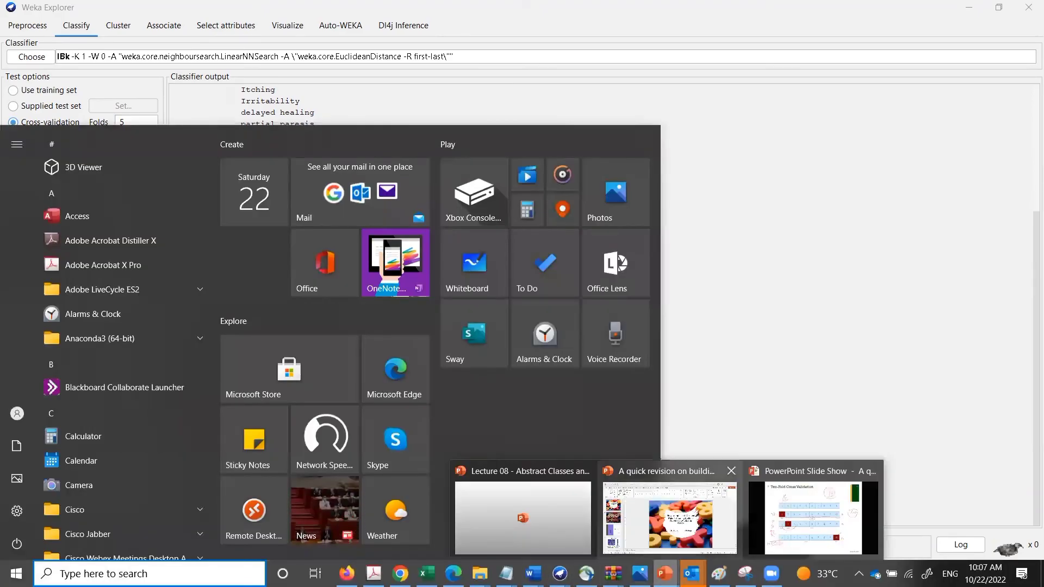
click(819, 526)
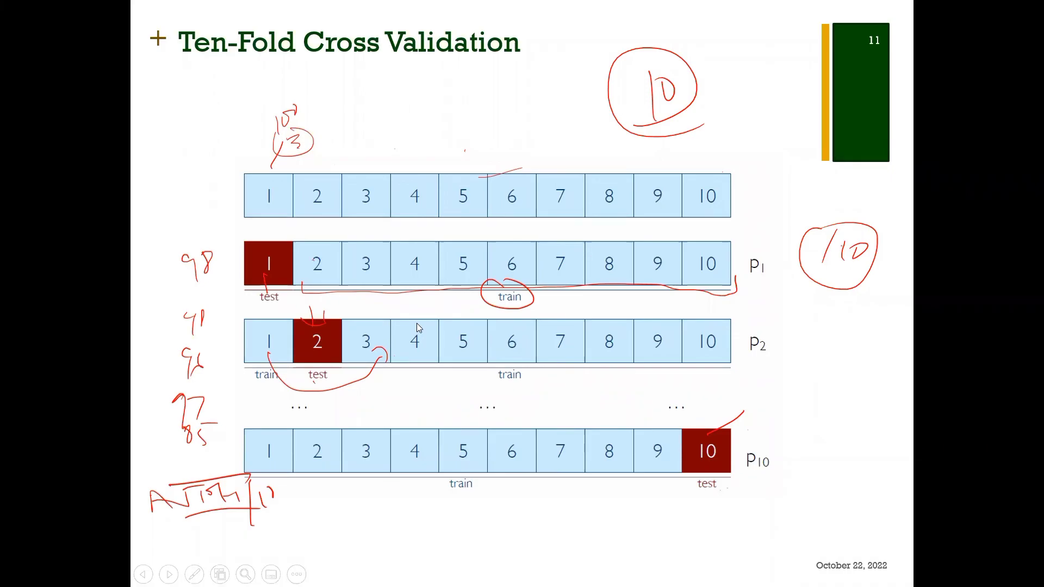
key(Left)
key(Left)
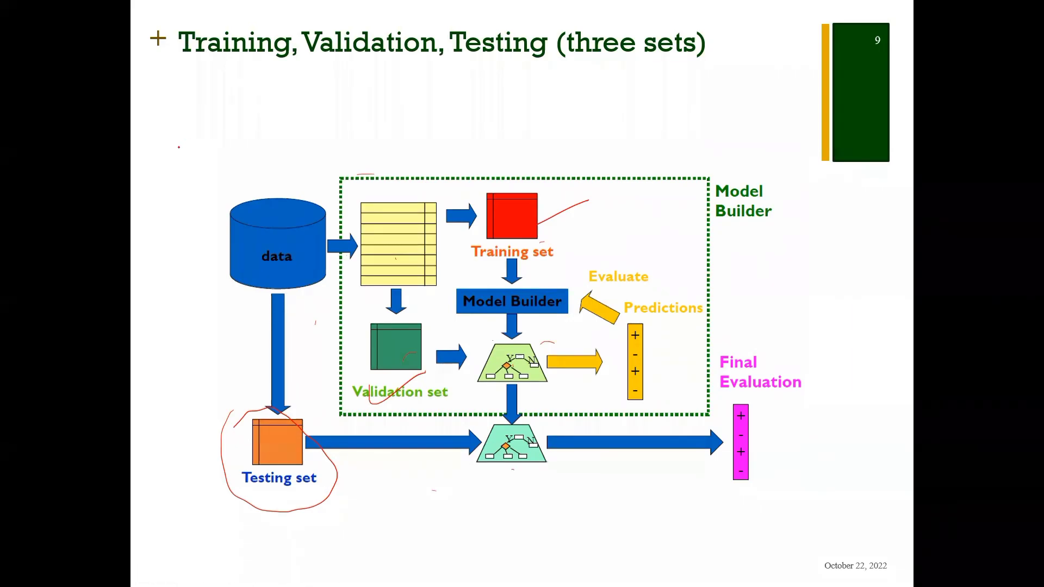
Circle the words "Training, Validation," in the slide title with the ink pen.
drag(180, 147, 190, 152)
mouse_move(172, 23)
mouse_down()
mouse_move(232, 75)
mouse_move(454, 80)
mouse_move(394, 17)
mouse_move(170, 25)
mouse_up()
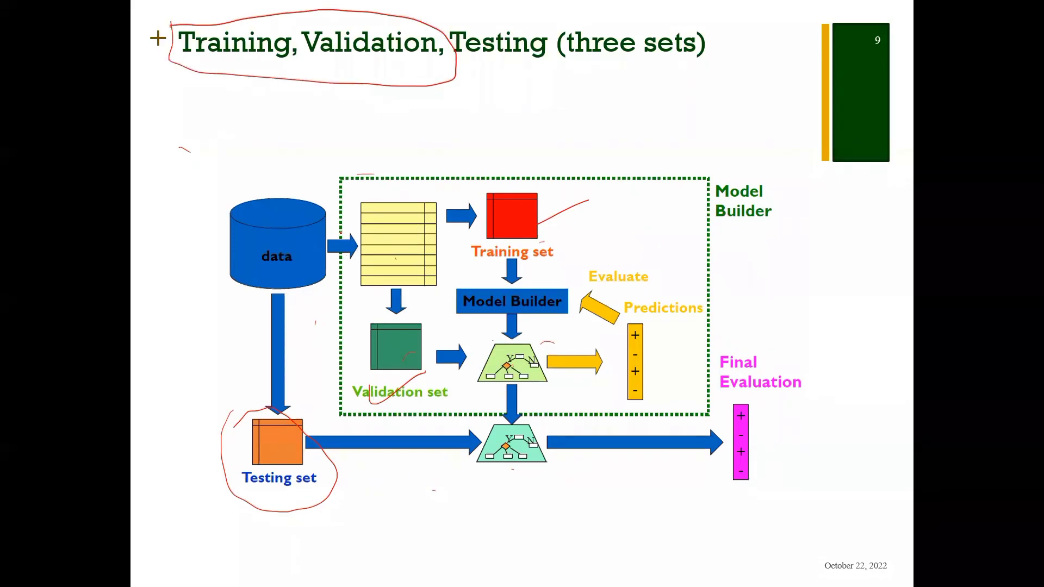